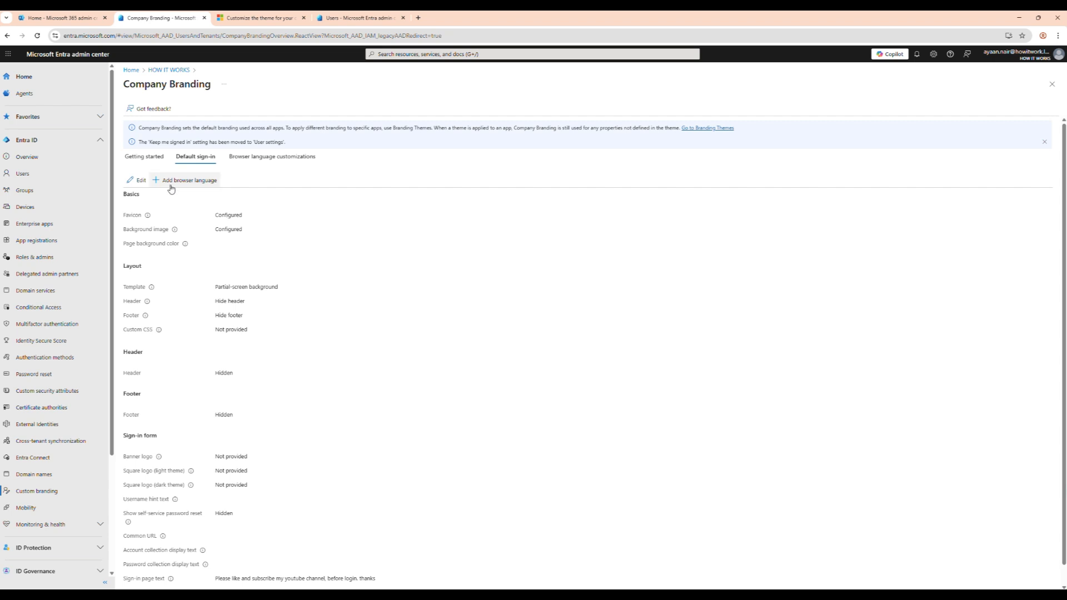
# Open the default sign-in experience for editing and examine its favicon, background image and page background color settings
pyautogui.click(138, 181)
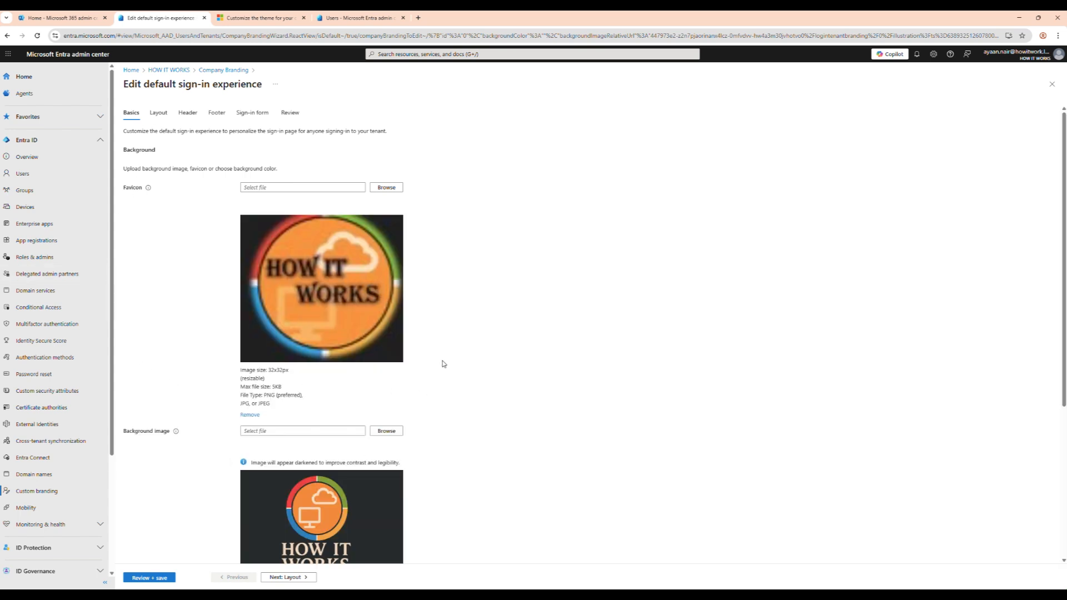
pyautogui.scroll(-2, 443, 364)
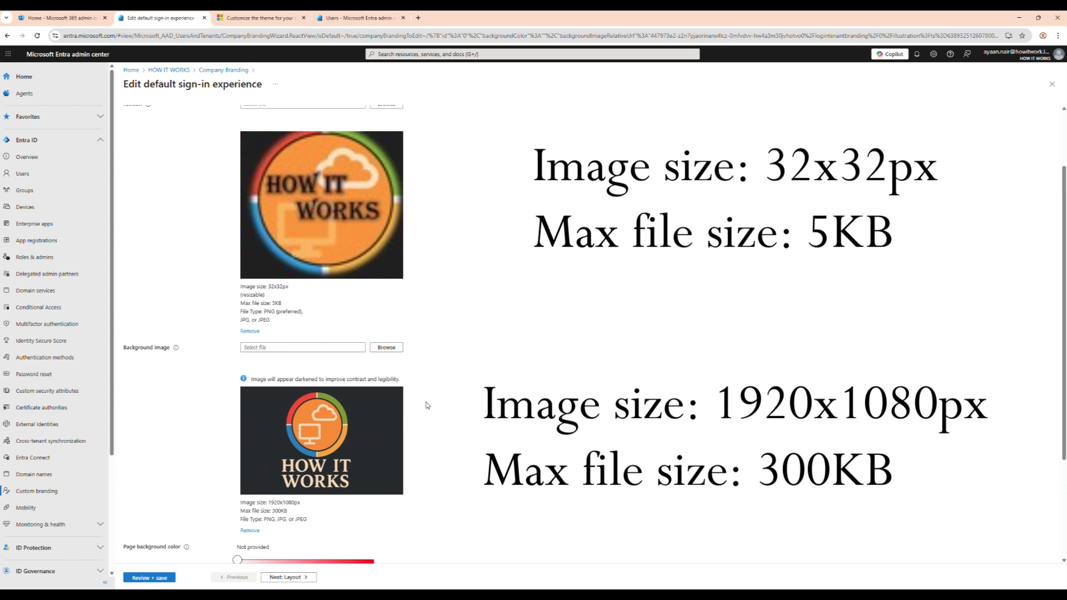
pyautogui.scroll(-3, 427, 405)
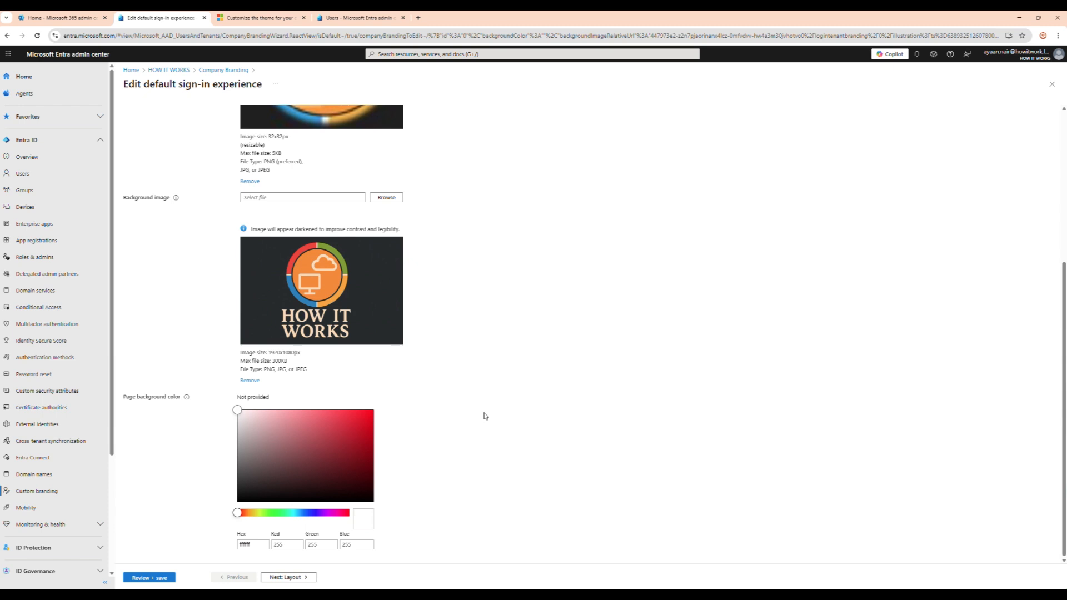
pyautogui.scroll(5, 485, 416)
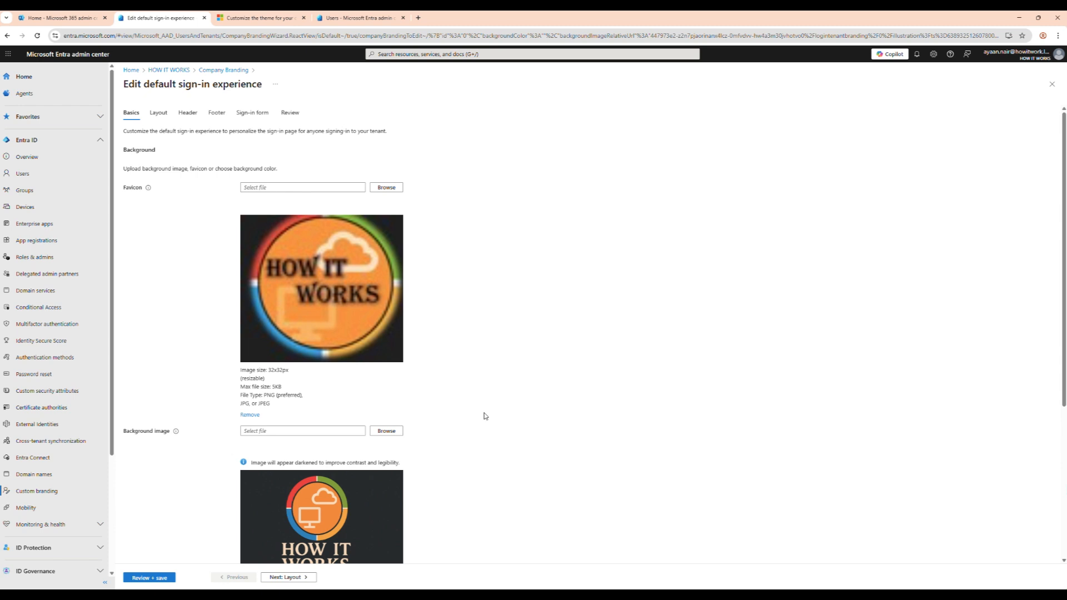
# Try the full-screen background template in the sign-in layout and switch back to the partial-screen background
pyautogui.click(300, 578)
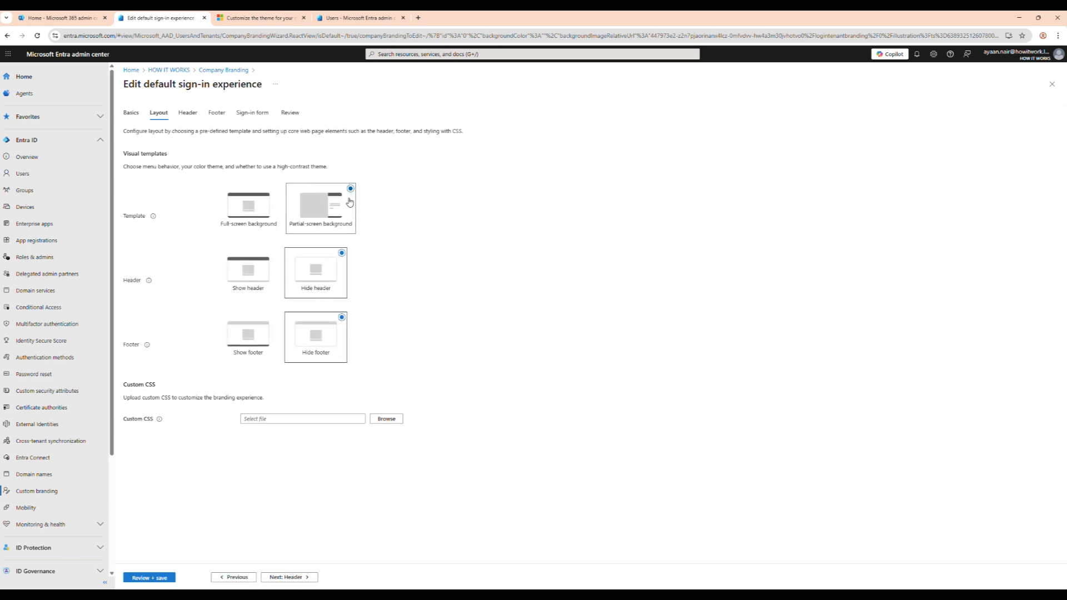
pyautogui.click(271, 193)
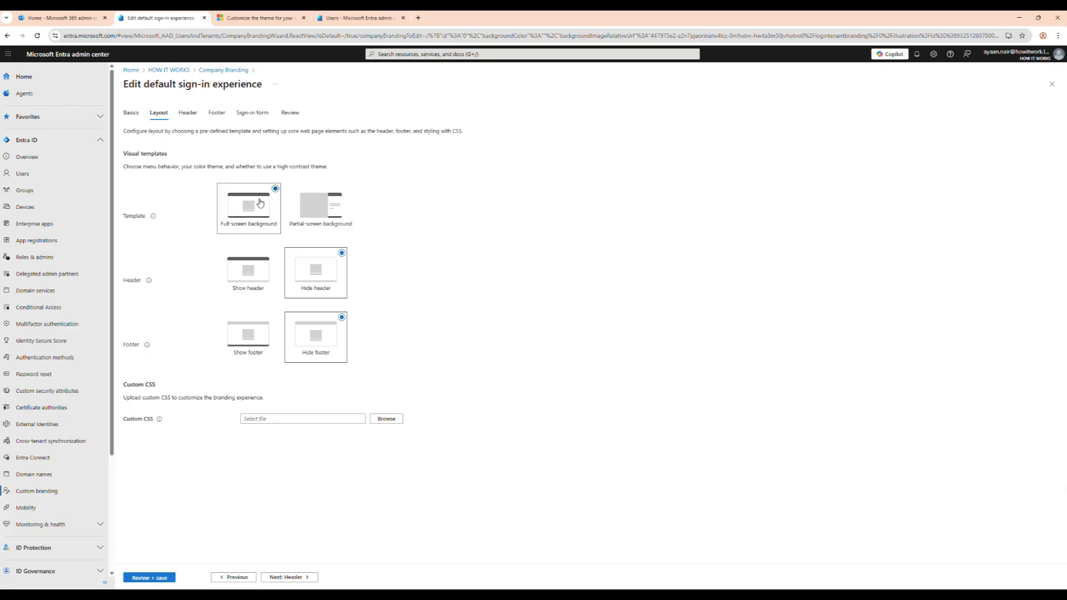
pyautogui.click(334, 208)
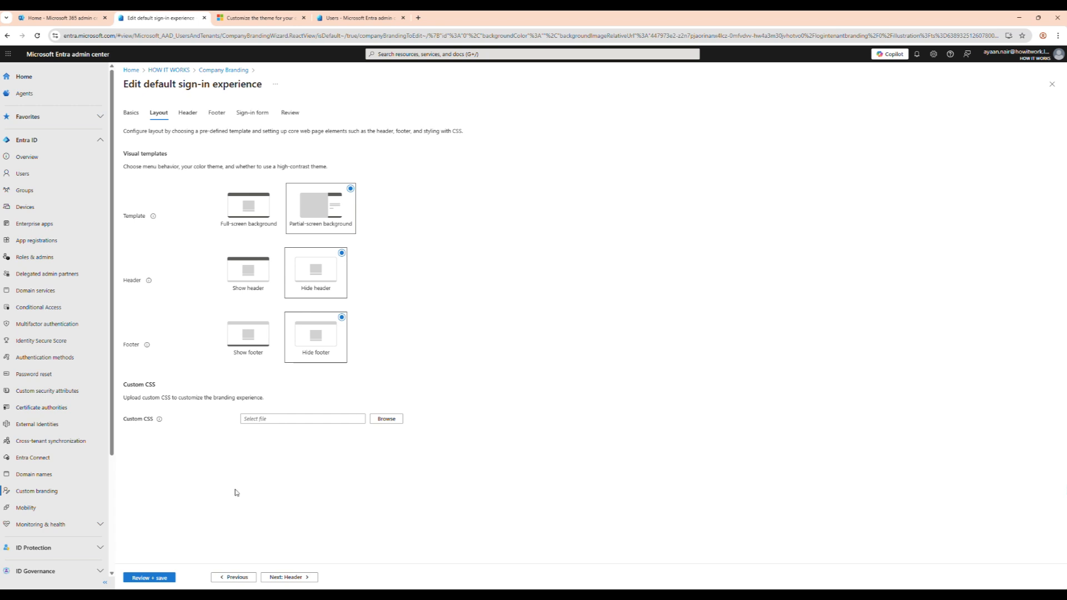
# Examine the header, footer, sign-in form and review pages of the sign-in experience, and return to Company Branding without saving
pyautogui.click(297, 579)
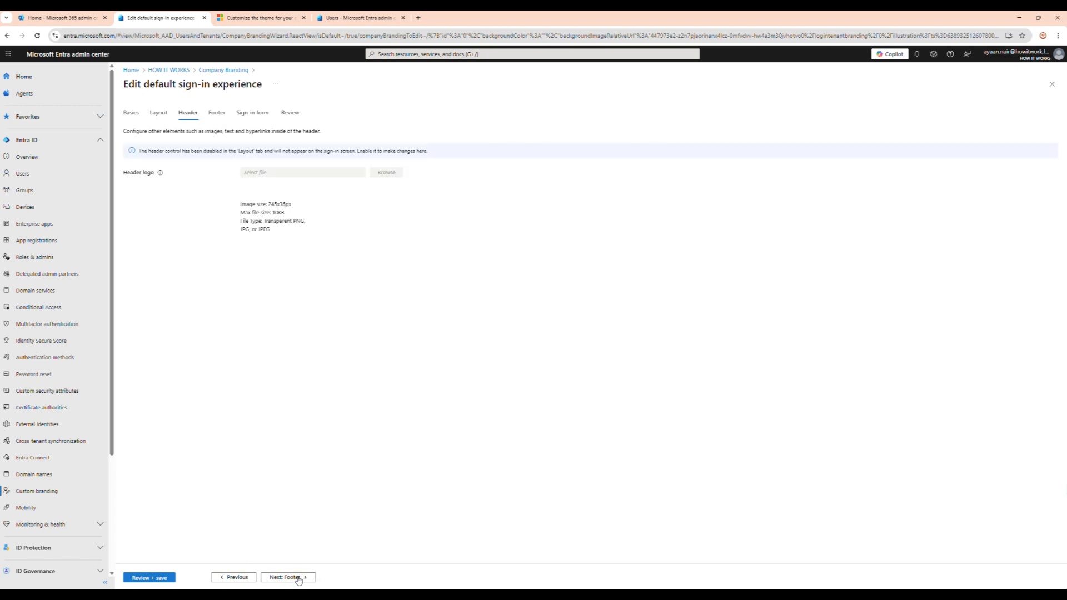
pyautogui.click(298, 579)
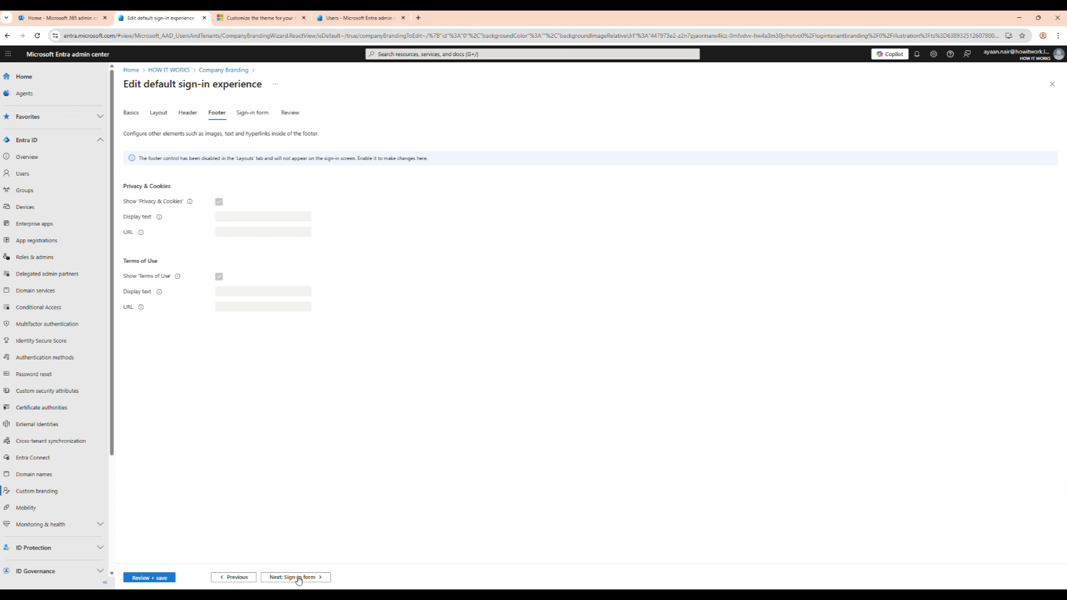
pyautogui.click(298, 578)
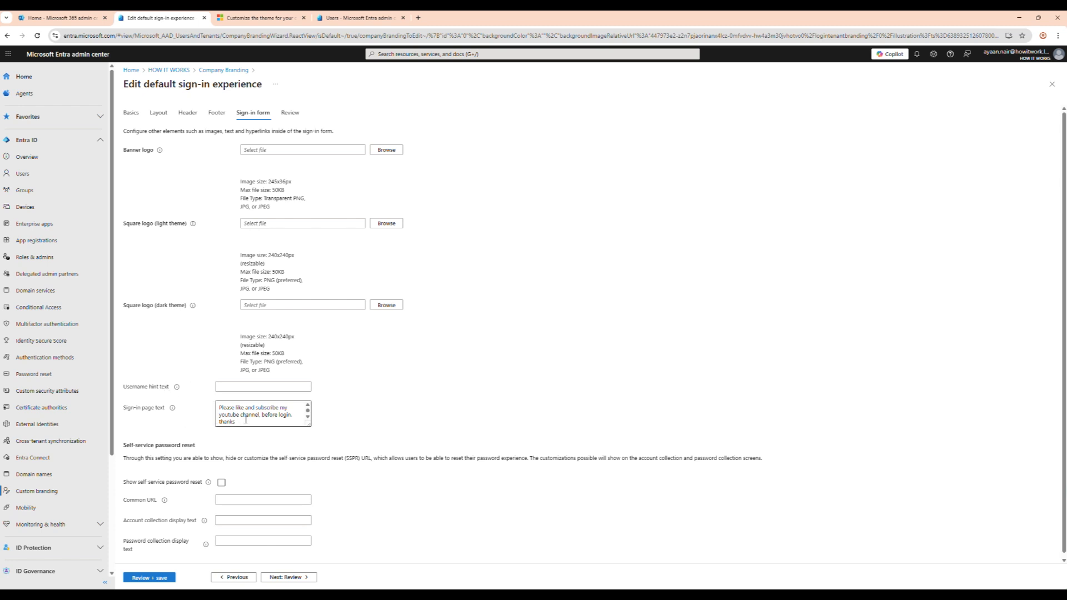
pyautogui.click(289, 578)
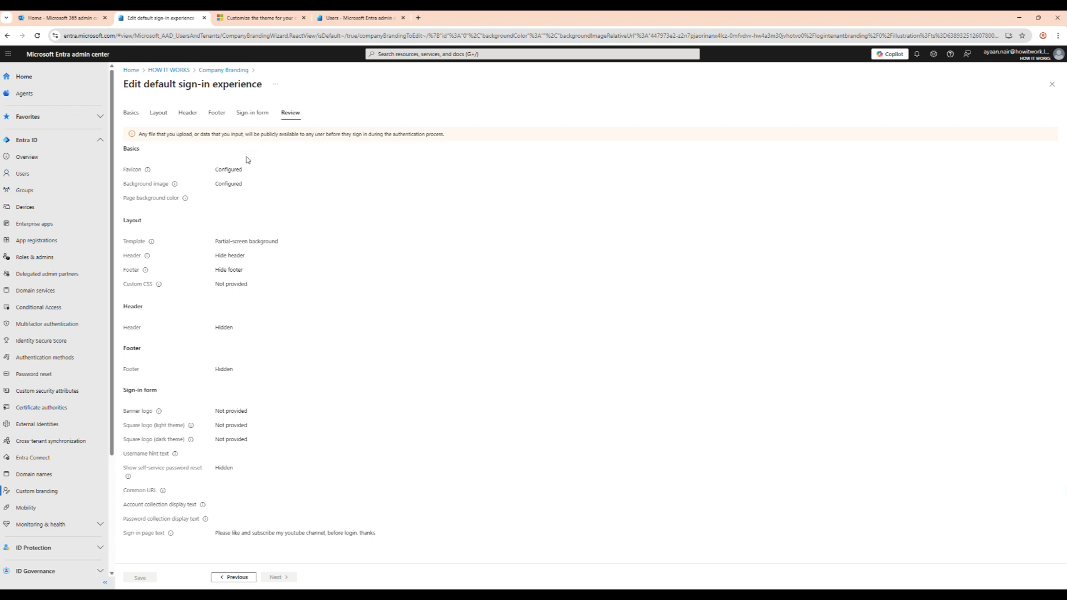
pyautogui.click(228, 71)
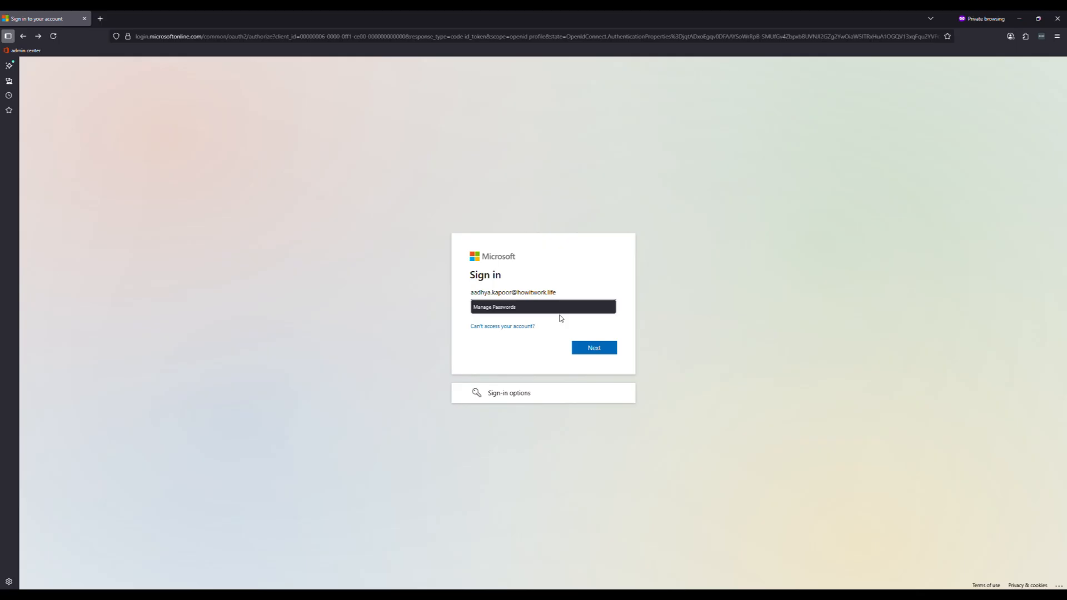
# In the private browser window, continue the Microsoft sign-in with the user's e-mail and examine the custom text on the branded password page
pyautogui.click(602, 353)
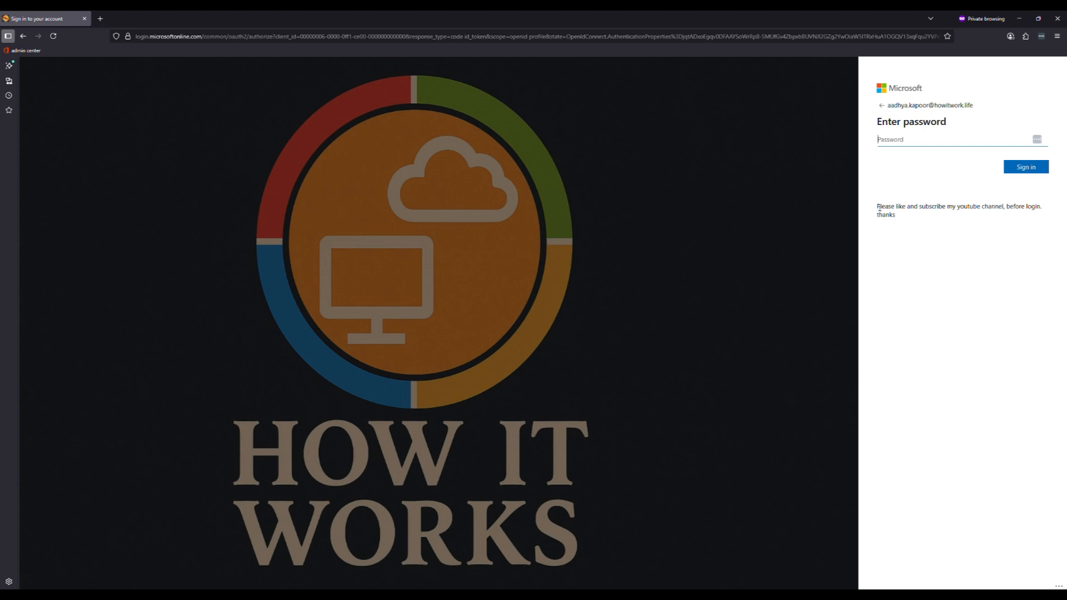
pyautogui.moveTo(877, 207); pyautogui.dragTo(900, 214)
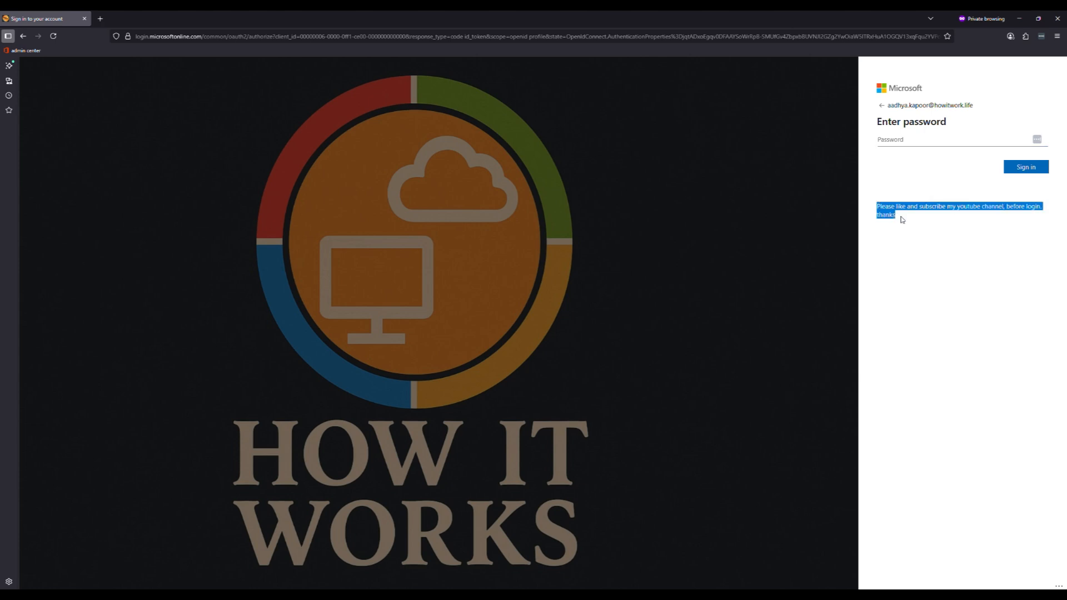
pyautogui.click(953, 281)
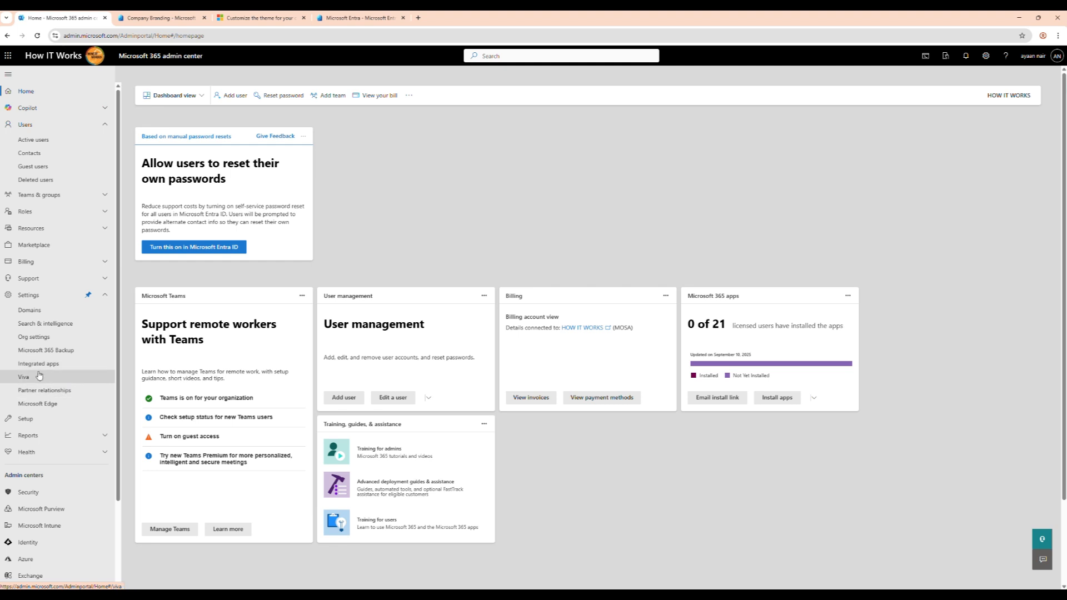
# In the Microsoft 365 admin center, open the default theme from the custom themes in the organization profile settings
pyautogui.click(43, 341)
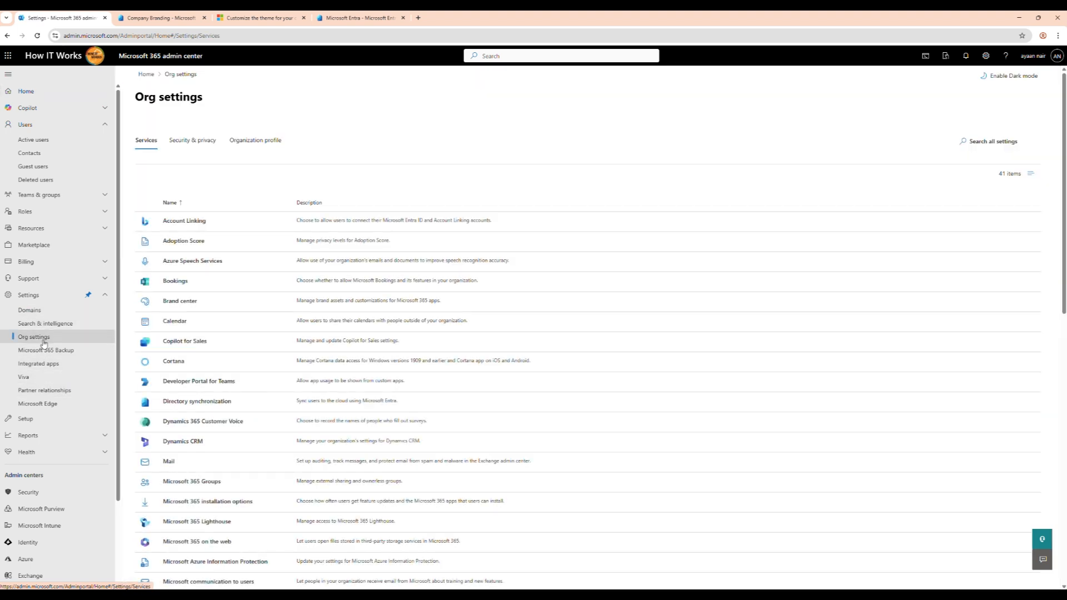
pyautogui.click(260, 139)
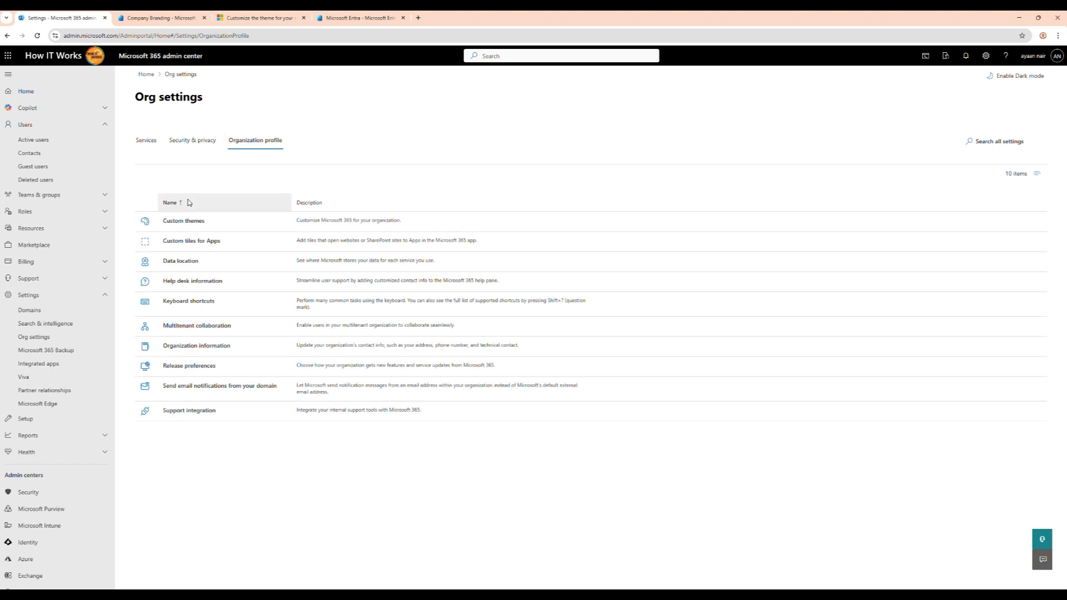
pyautogui.click(183, 222)
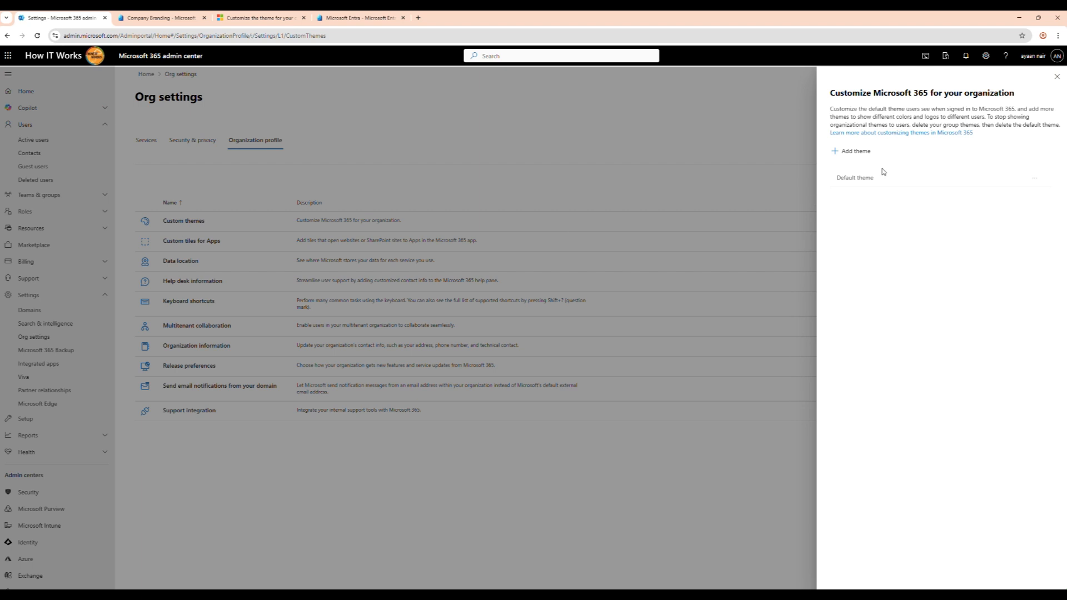
pyautogui.click(865, 178)
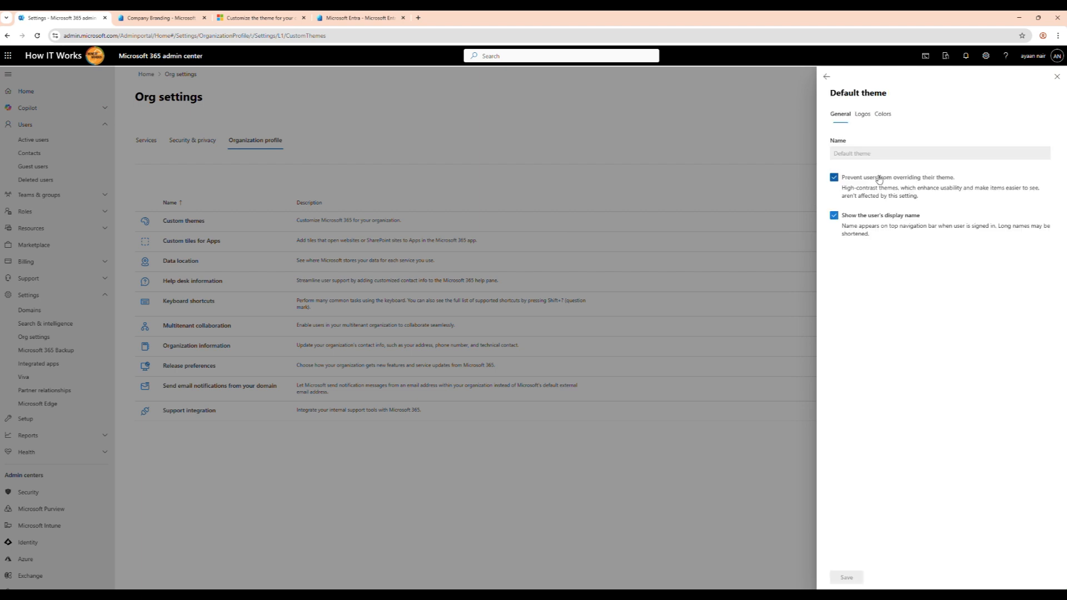
# Examine the default theme's logos, logo guidance, colors and general settings, and return to the list of themes
pyautogui.click(862, 117)
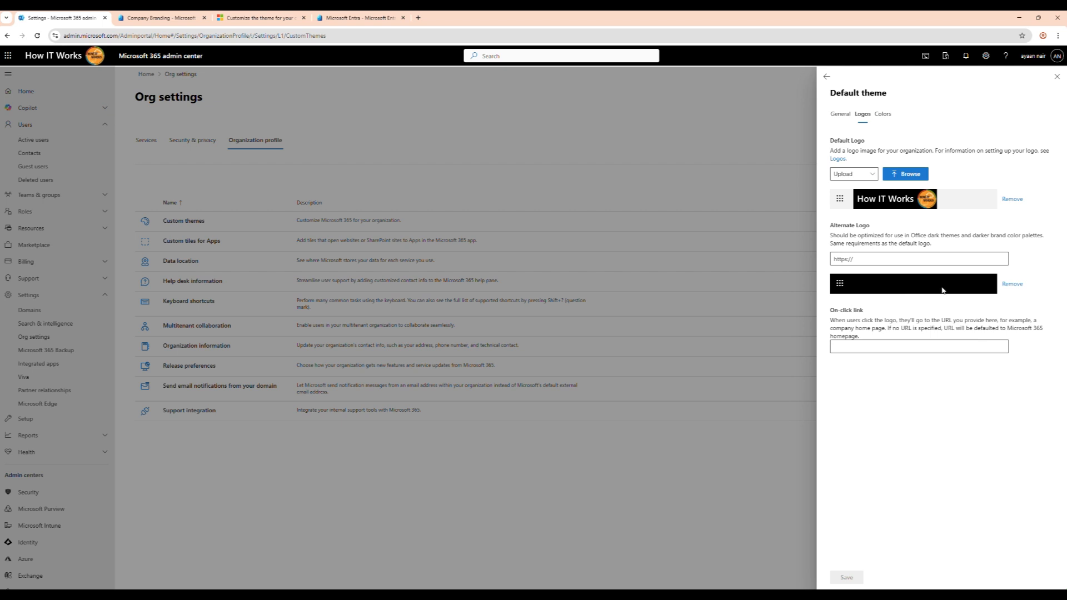
pyautogui.click(840, 160)
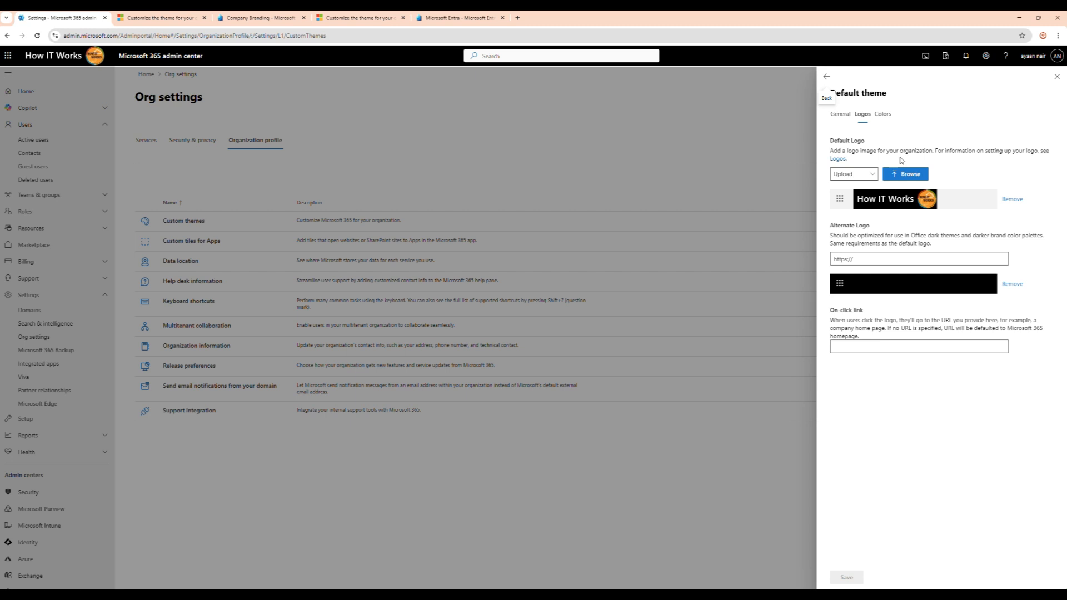
pyautogui.click(883, 116)
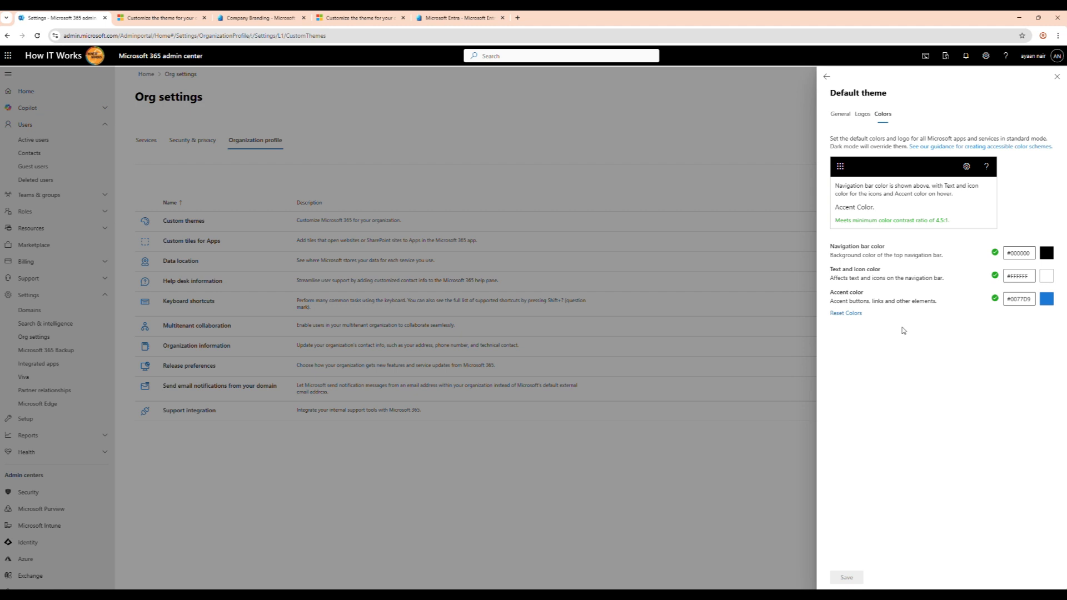
pyautogui.click(863, 114)
pyautogui.click(840, 114)
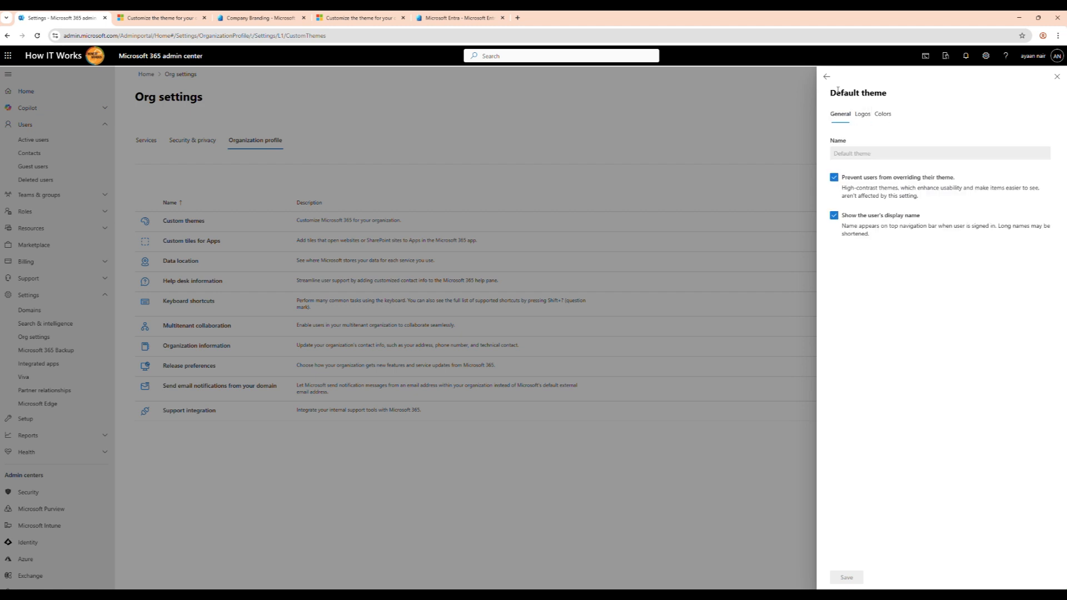
pyautogui.click(826, 77)
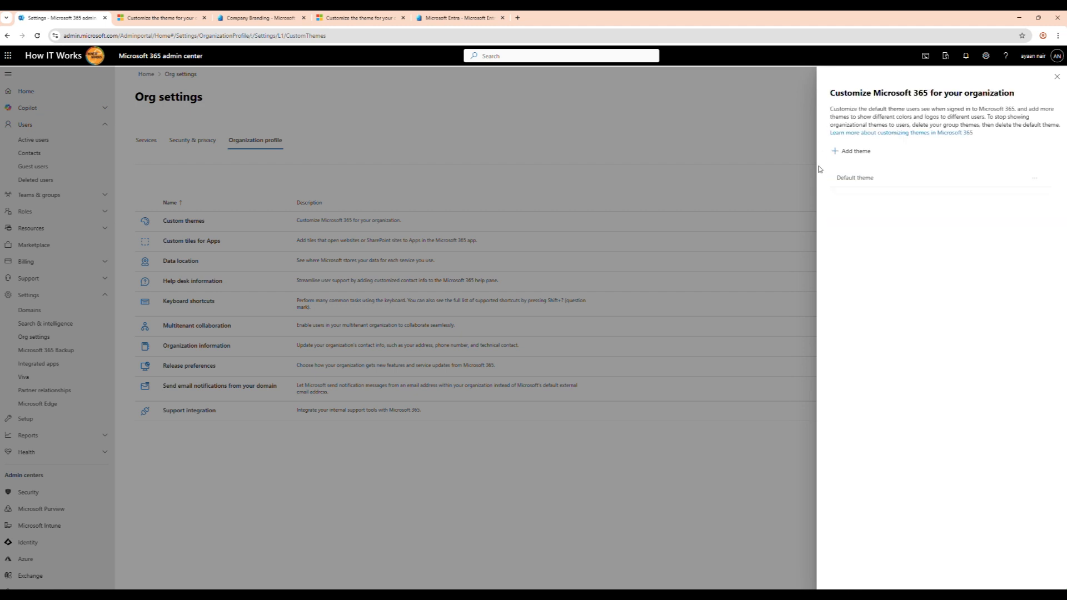
# Examine the general, logo and color settings of a new group theme, discard it and return to the admin center home page
pyautogui.click(855, 152)
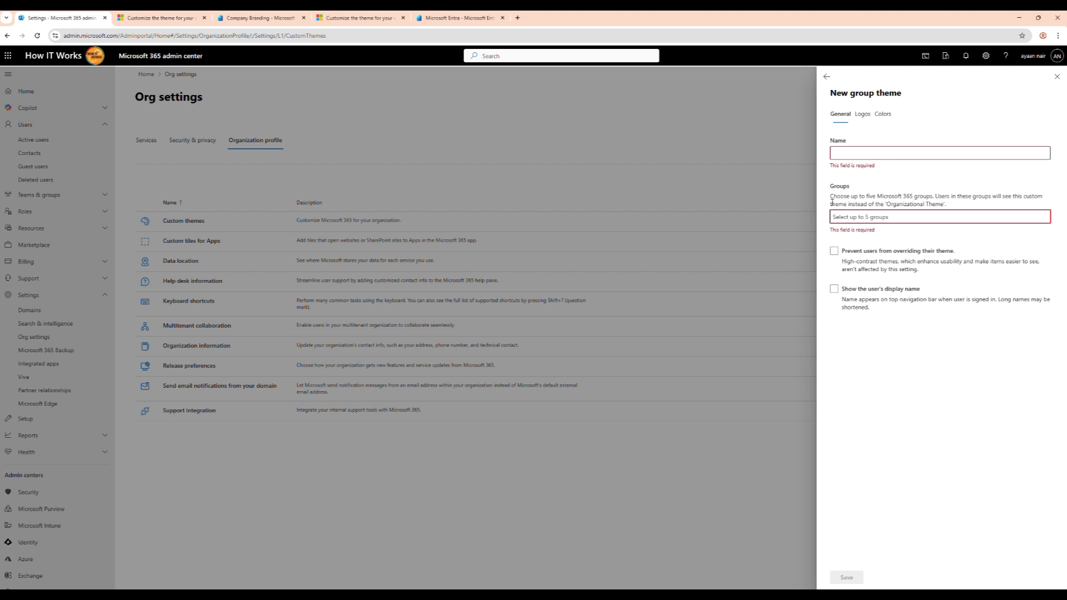
pyautogui.click(887, 253)
pyautogui.click(887, 253)
pyautogui.click(862, 115)
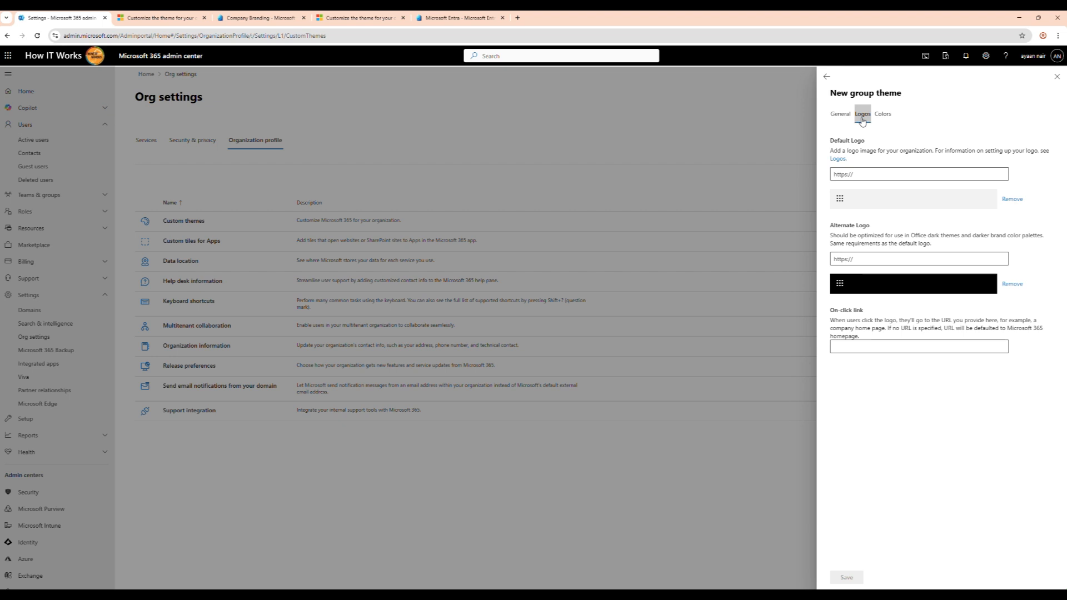
pyautogui.click(882, 114)
pyautogui.click(862, 115)
pyautogui.click(838, 115)
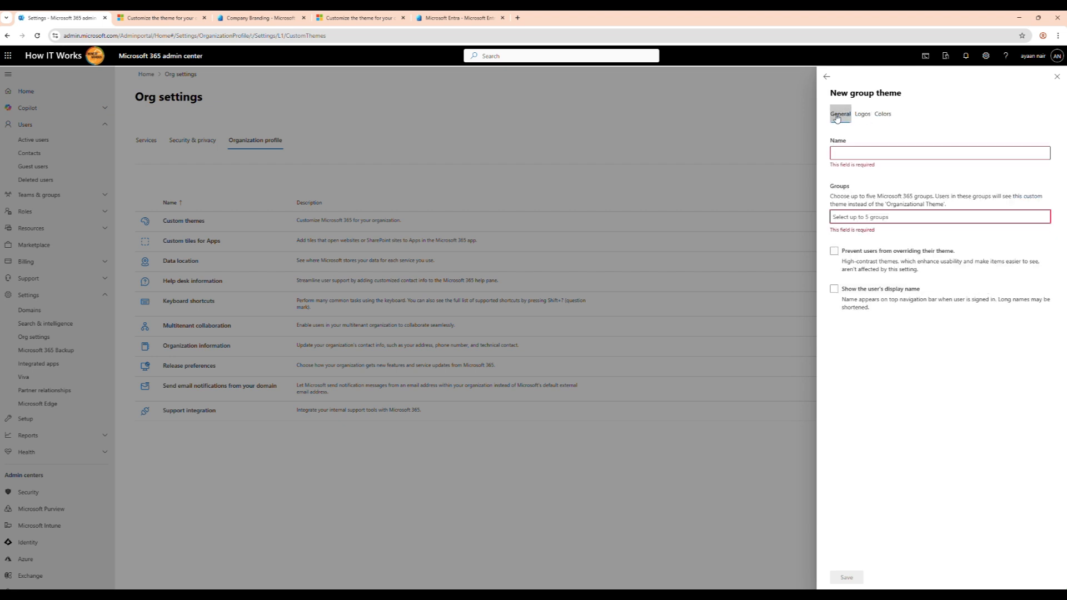
pyautogui.click(1056, 77)
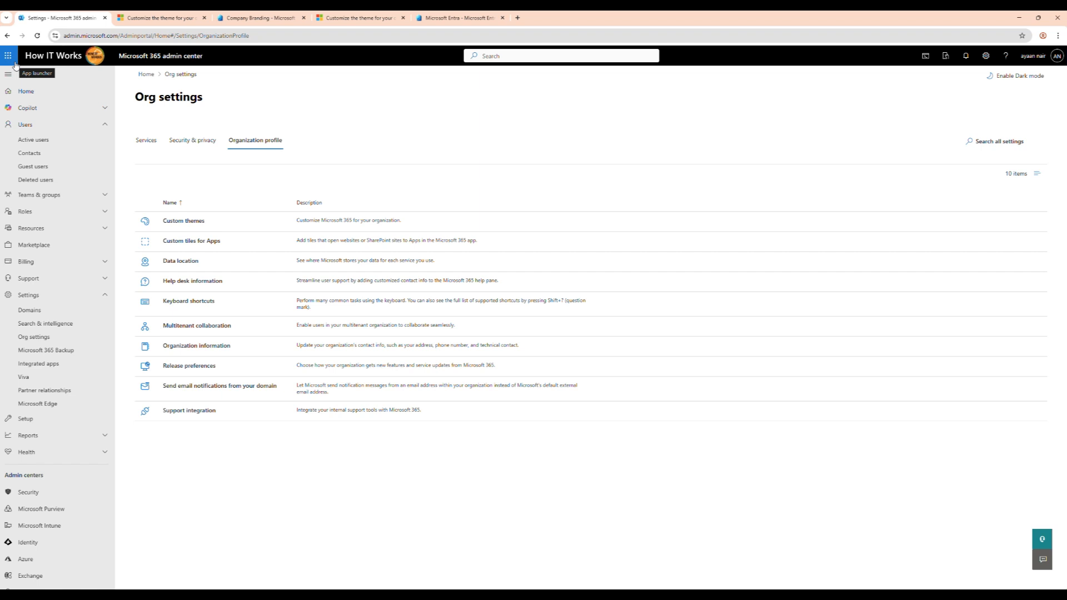
pyautogui.click(145, 75)
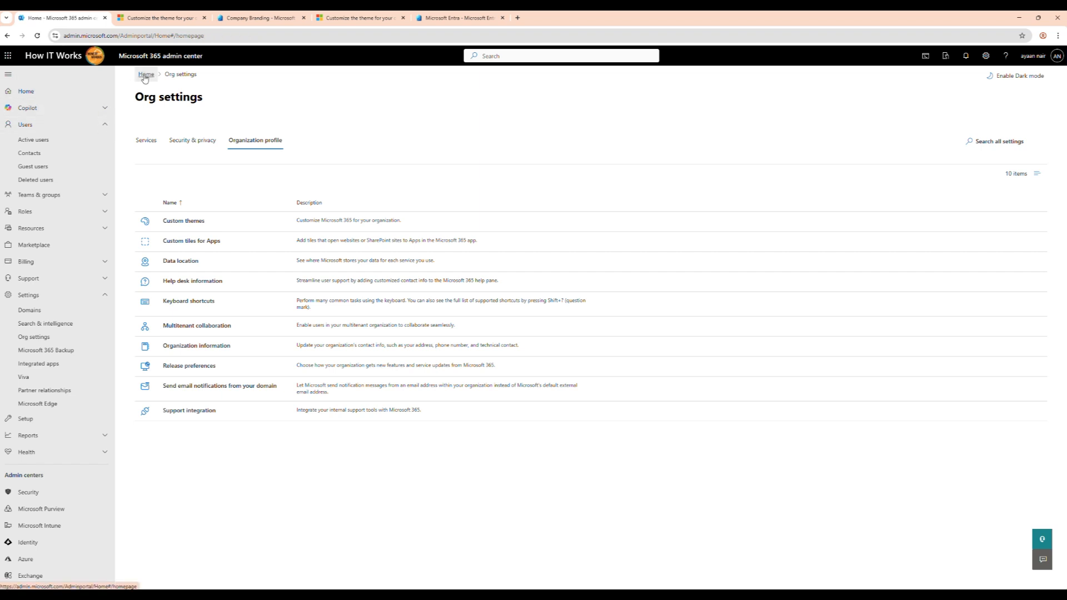